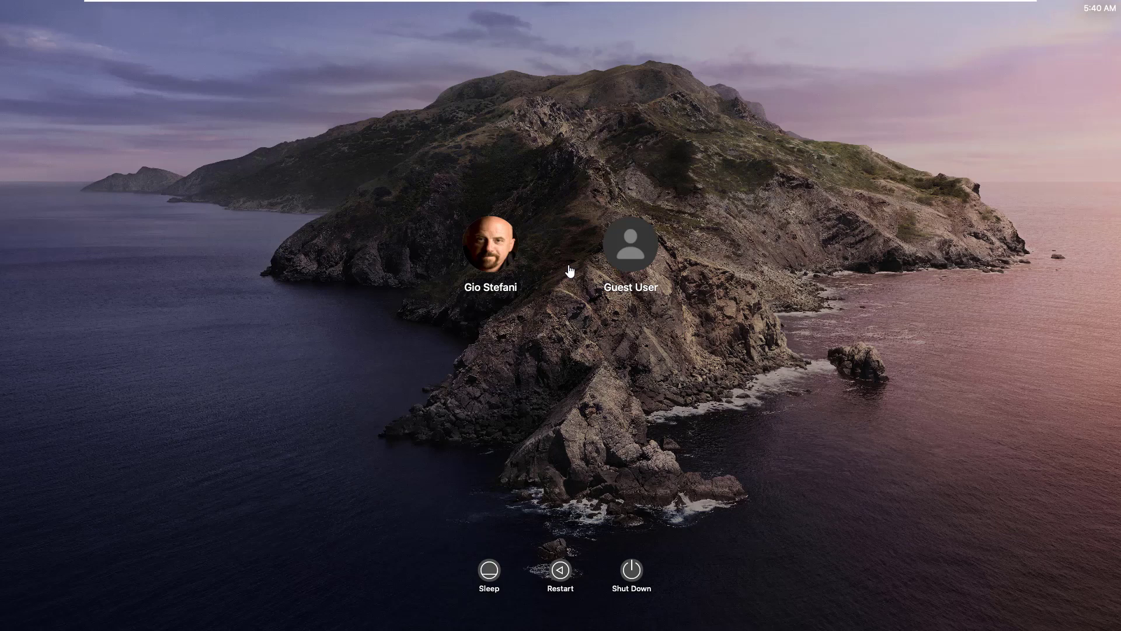
- Log in to the Mac's personal user account by entering the account password
{"action": "left_click", "coordinate": [494, 252]}
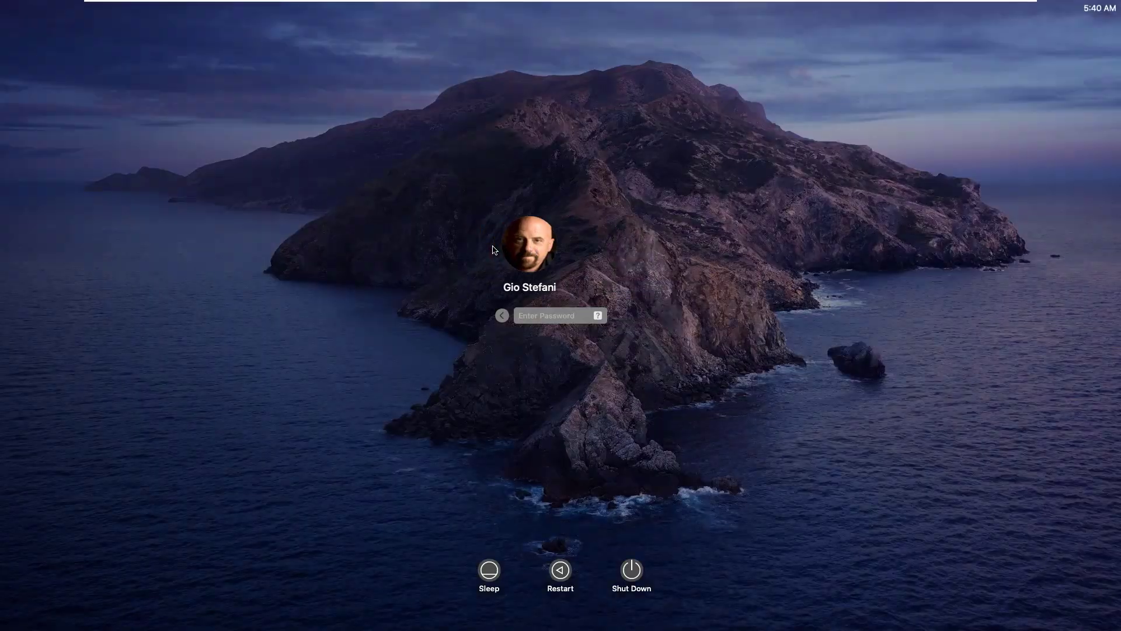
{"action": "type", "text": "•••••••••"}
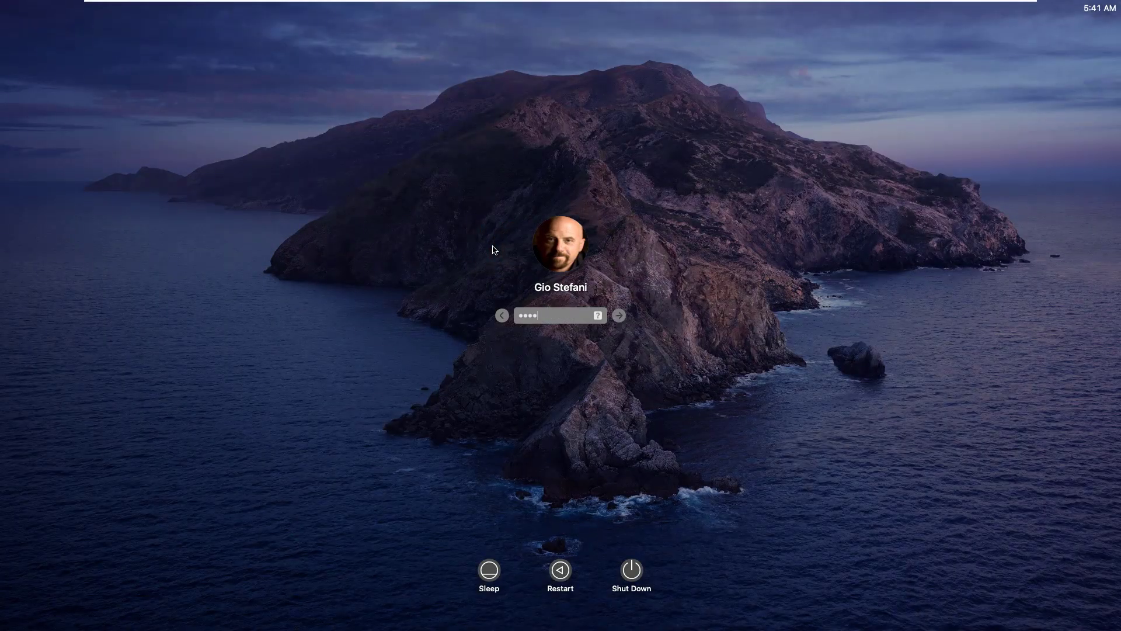
{"action": "type", "text": "••••"}
{"action": "key", "text": "Return"}
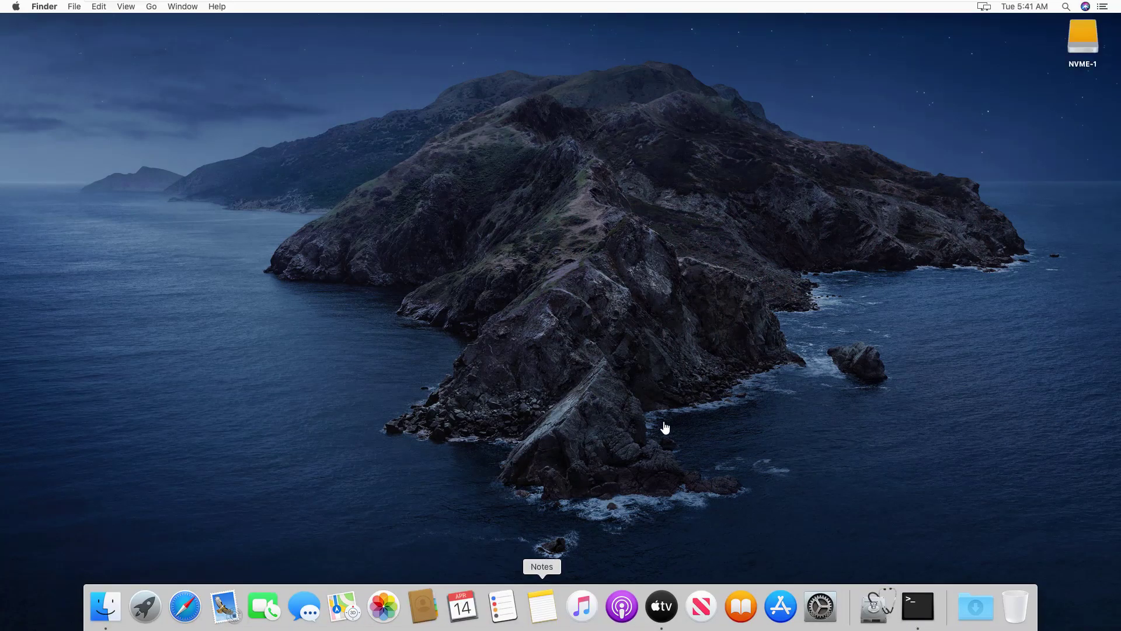
- Open the Utilities folder in Finder and launch Disk Utility from it
{"action": "left_click", "coordinate": [151, 7]}
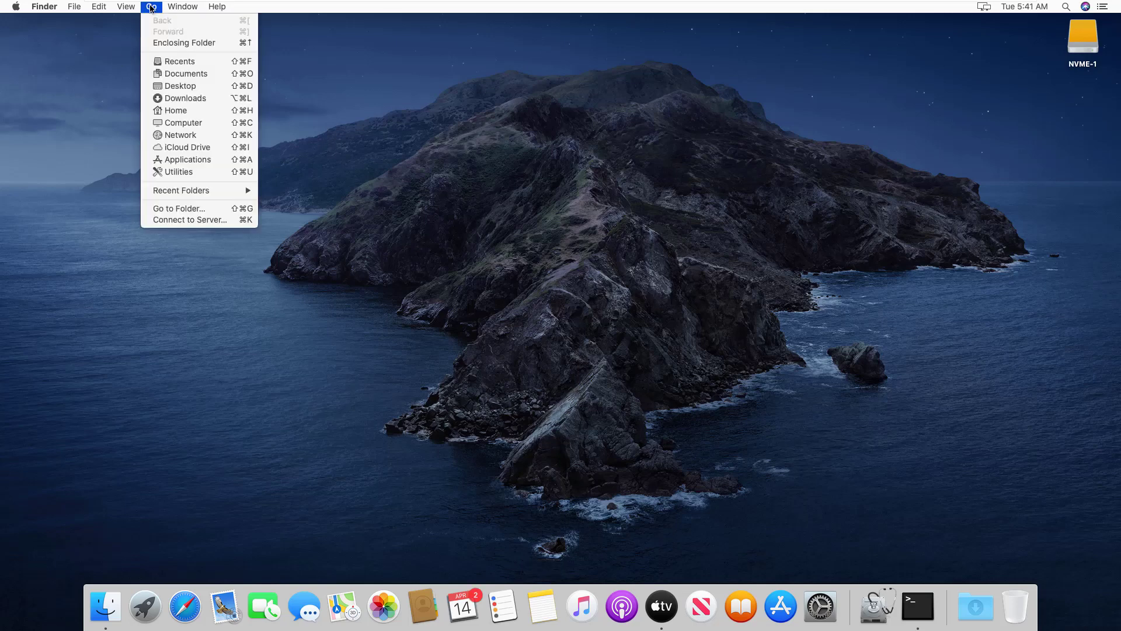
{"action": "left_click", "coordinate": [492, 186]}
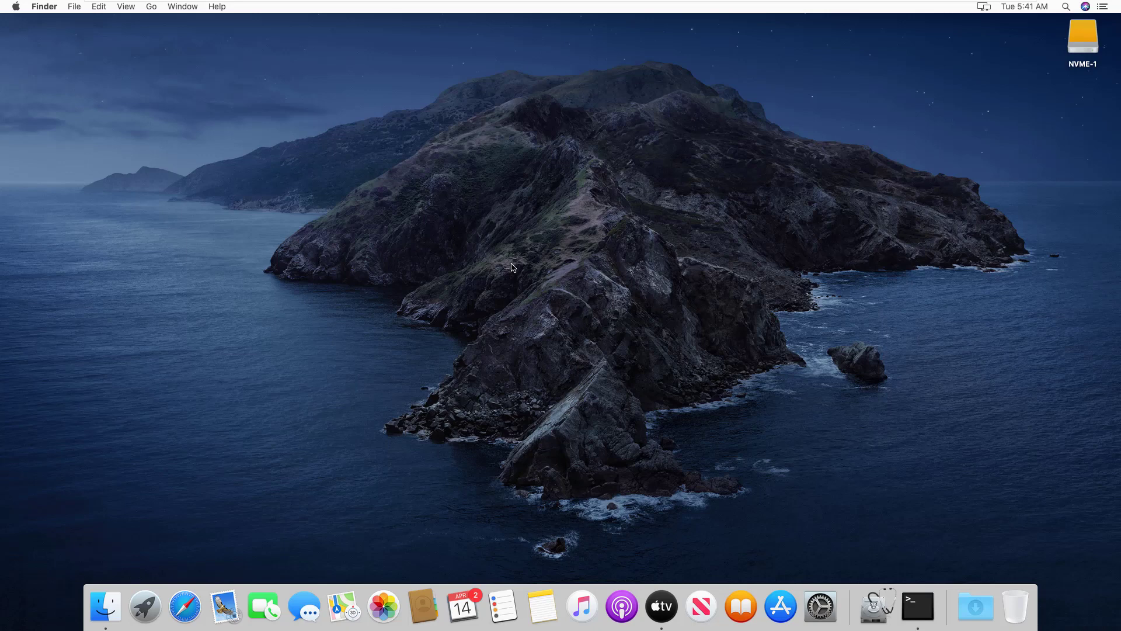
{"action": "key", "text": "super+shift+u"}
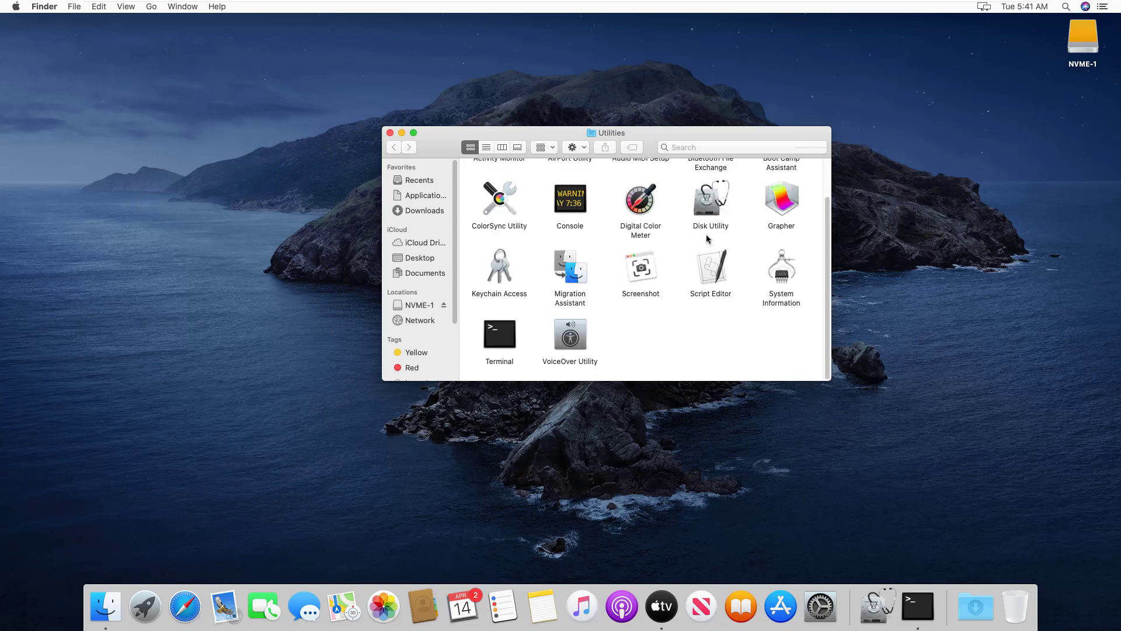
{"action": "double_click", "coordinate": [710, 200]}
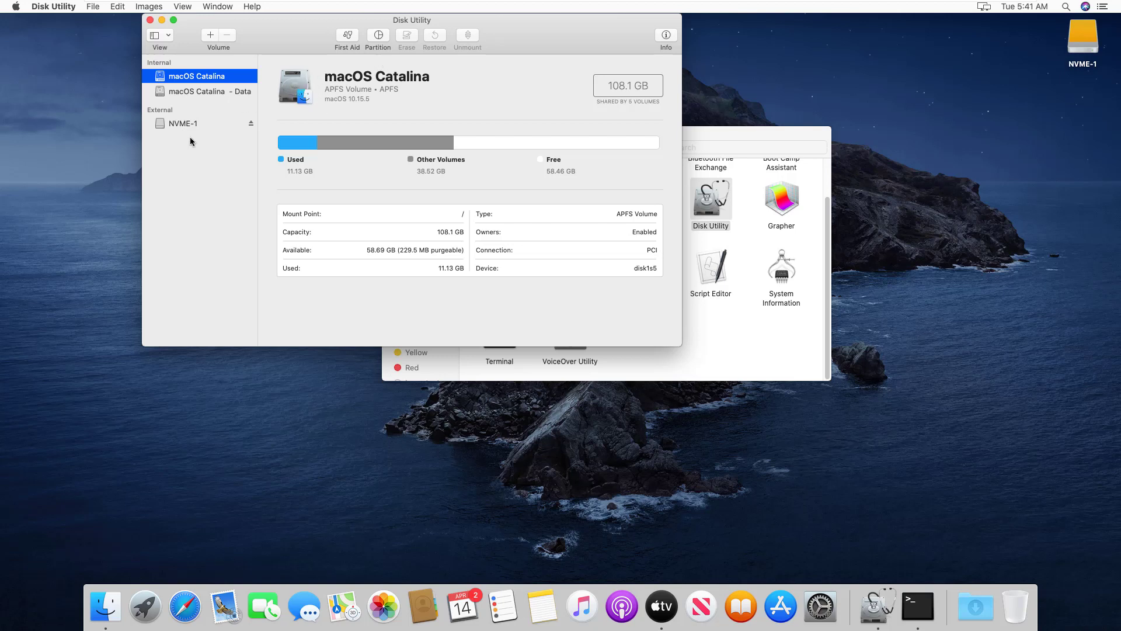
- Show all devices in Disk Utility and check the partition scheme of the external JMicron Tech Media disk
{"action": "left_click", "coordinate": [184, 122]}
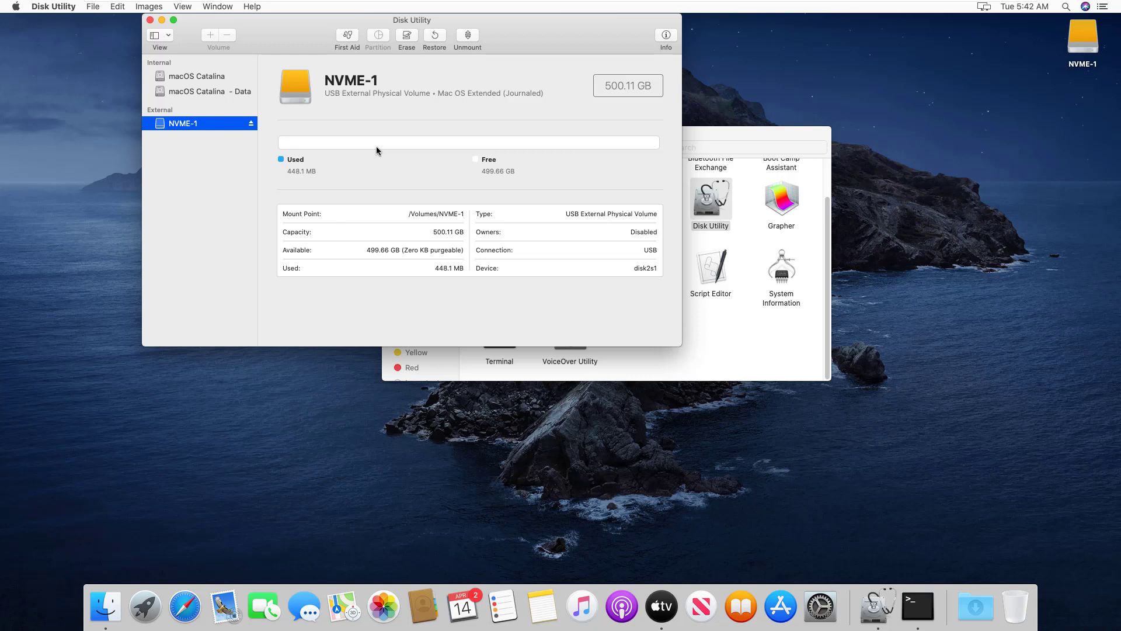
{"action": "left_click", "coordinate": [168, 36]}
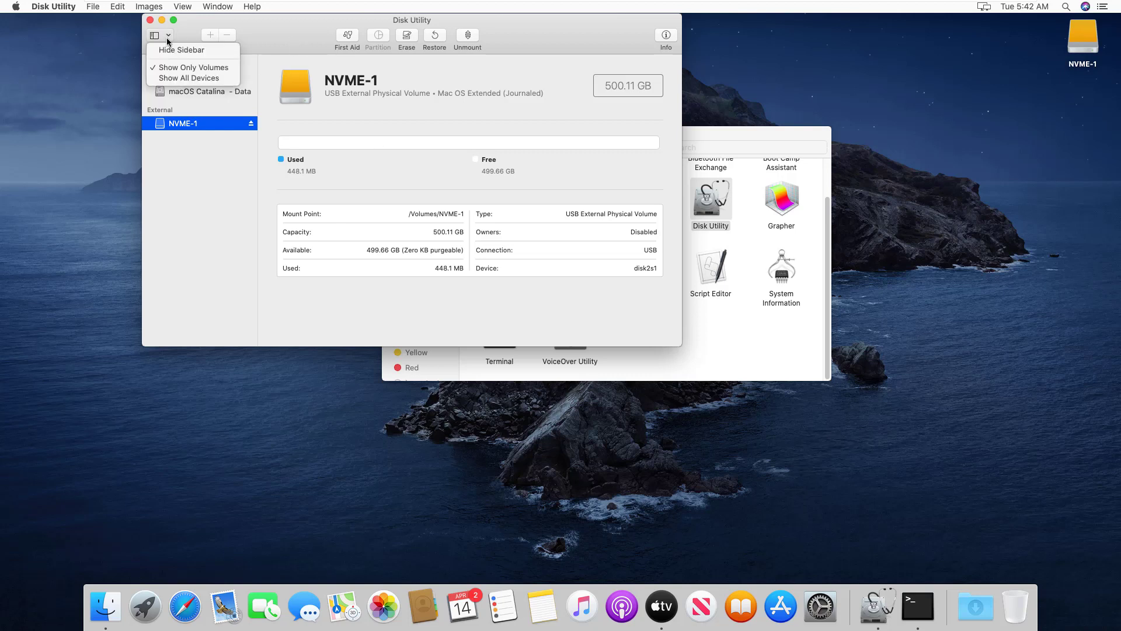
{"action": "left_click", "coordinate": [173, 78]}
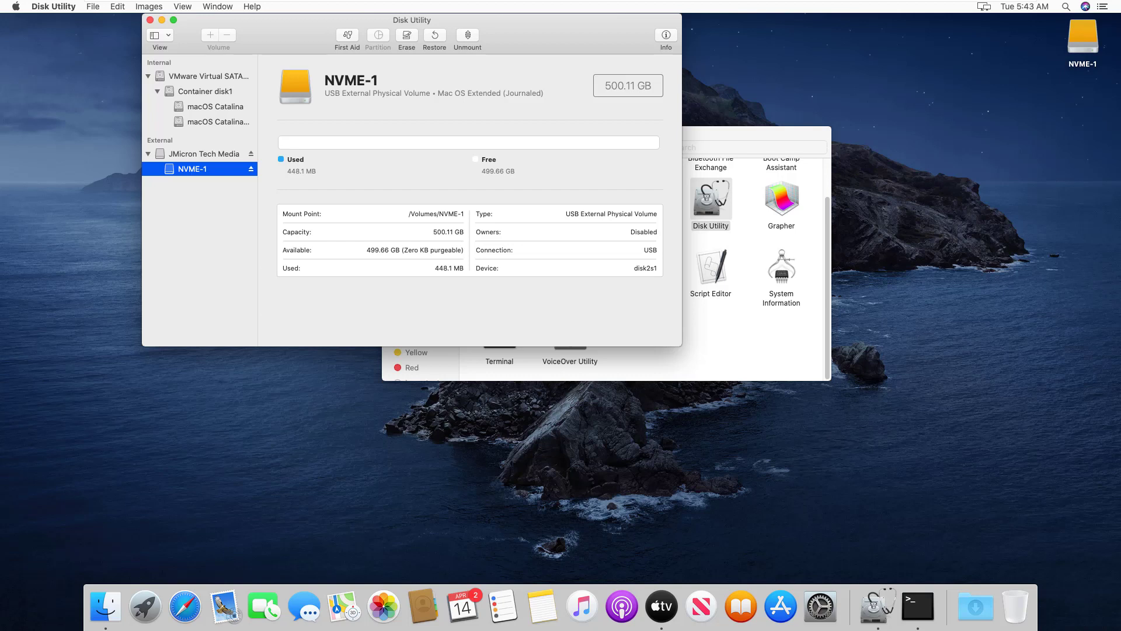
{"action": "left_click", "coordinate": [208, 156]}
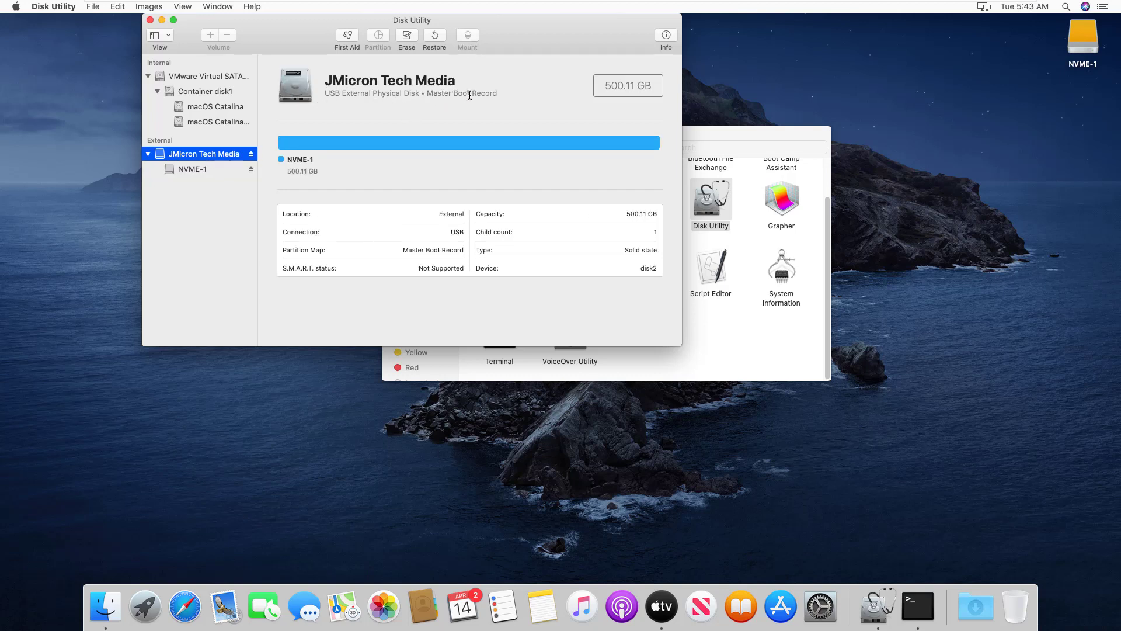
{"action": "left_click_drag", "start_coordinate": [428, 94], "coordinate": [508, 95]}
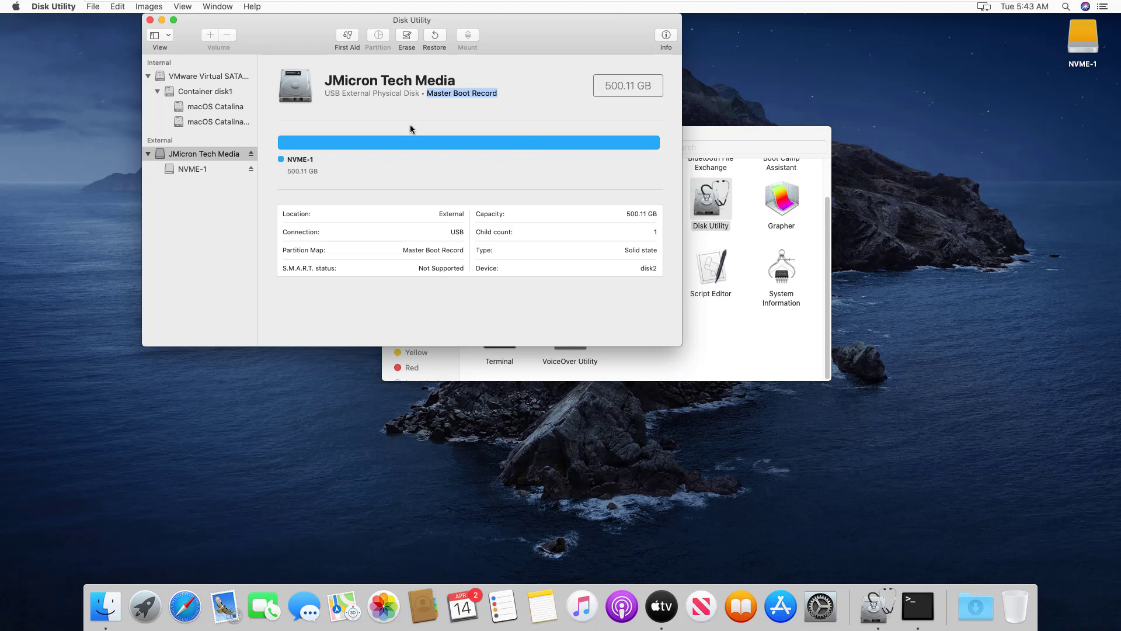
- Erase the JMicron Tech Media disk as Untitled, Mac OS Extended (Journaled), with the GUID Partition Map scheme
{"action": "left_click", "coordinate": [227, 155]}
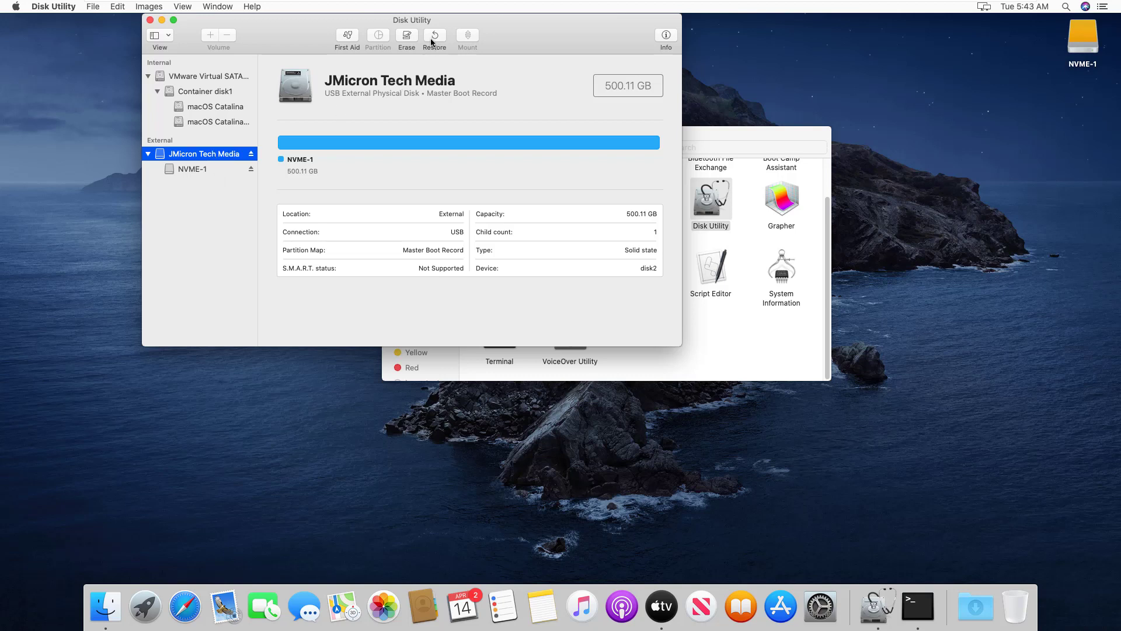
{"action": "left_click", "coordinate": [407, 36]}
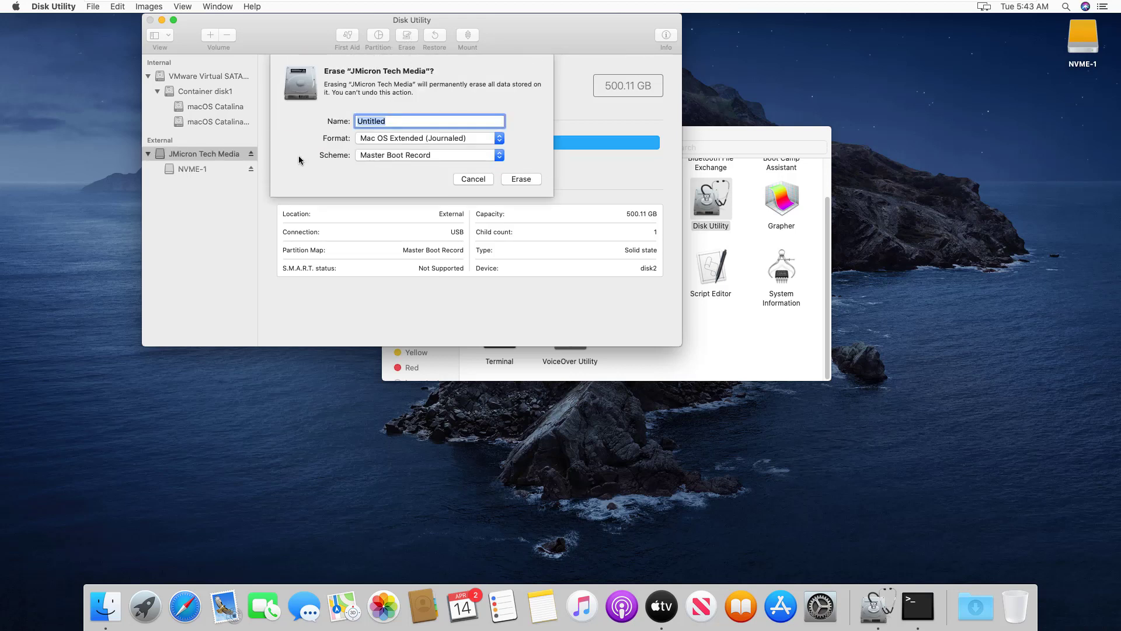
{"action": "left_click", "coordinate": [497, 155]}
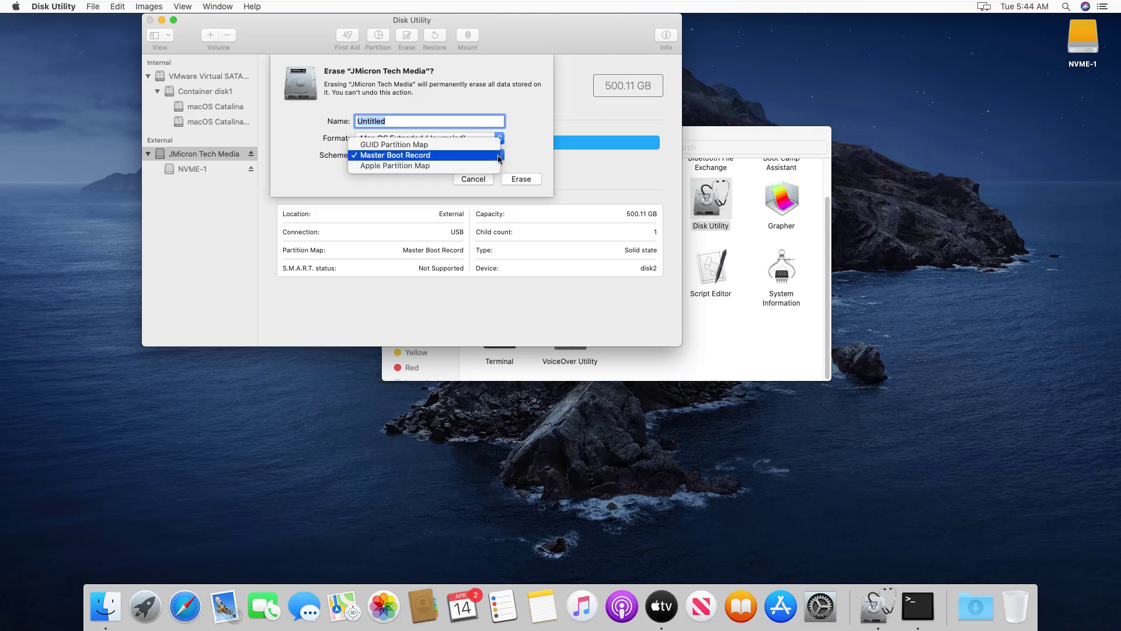
{"action": "left_click", "coordinate": [412, 146]}
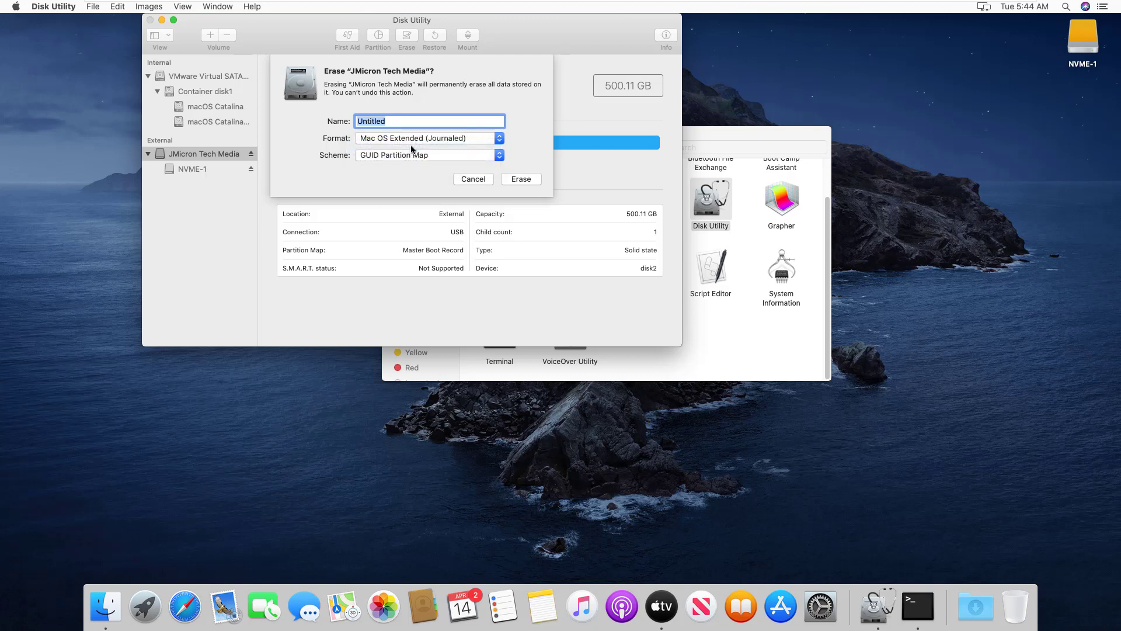
{"action": "left_click", "coordinate": [521, 179]}
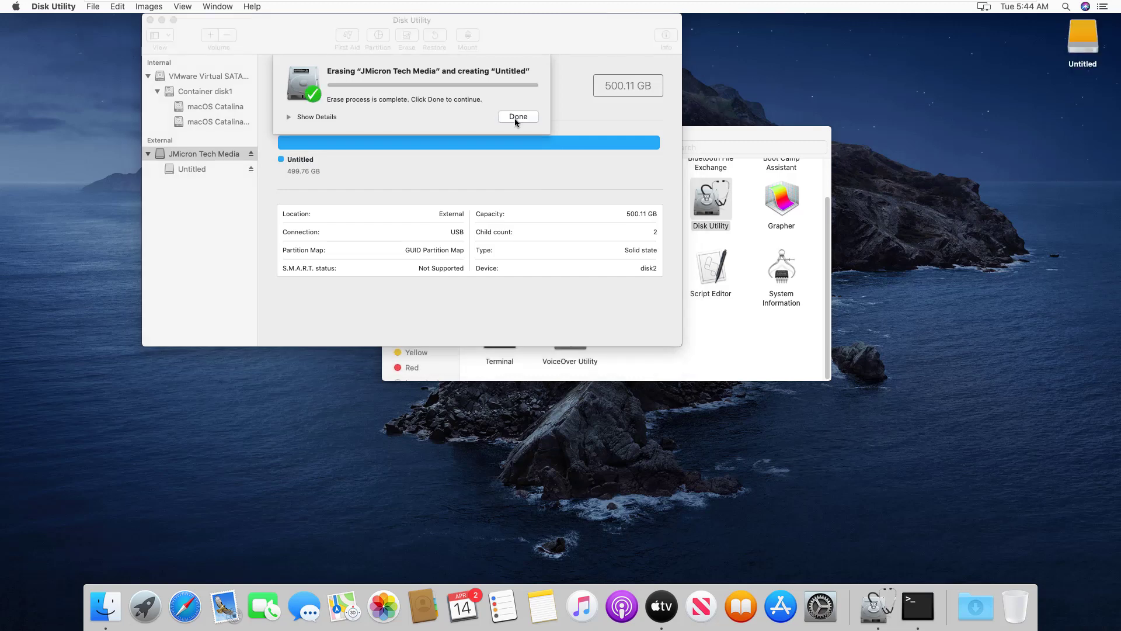
{"action": "left_click", "coordinate": [515, 118]}
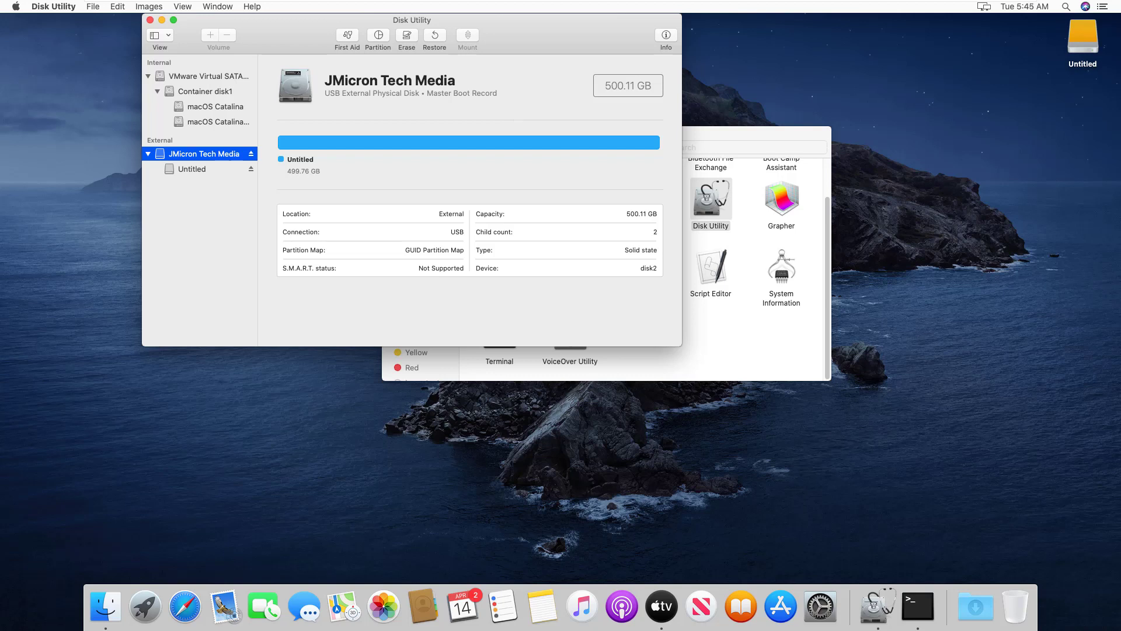
- Close the Disk Utility and Utilities windows and restart the computer
{"action": "left_click", "coordinate": [150, 21]}
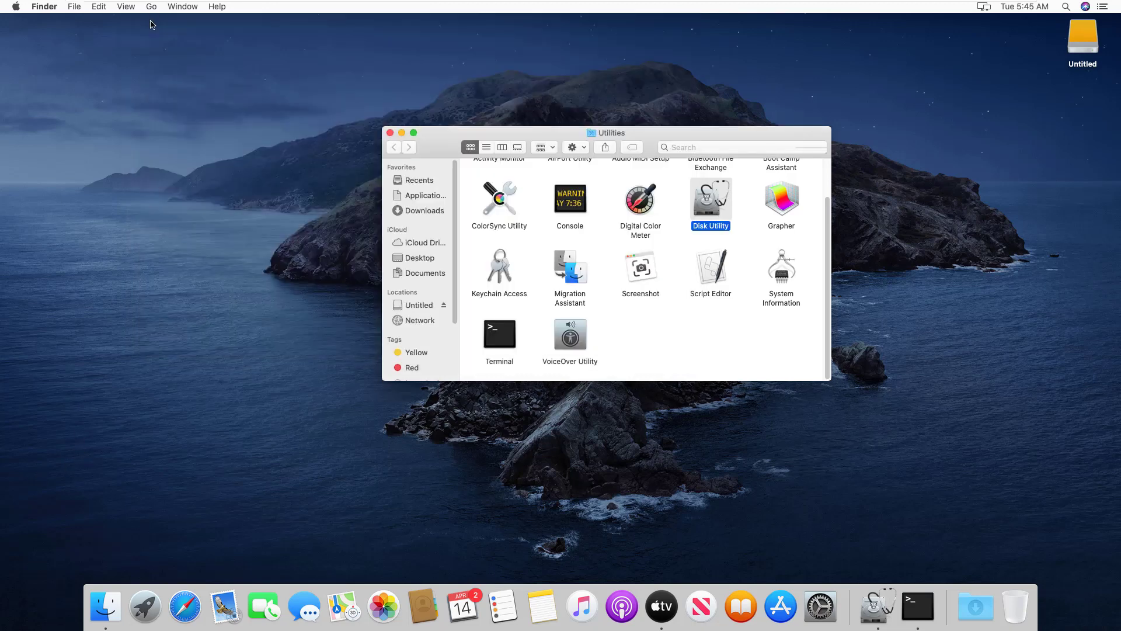
{"action": "left_click", "coordinate": [390, 133]}
{"action": "left_click", "coordinate": [15, 7]}
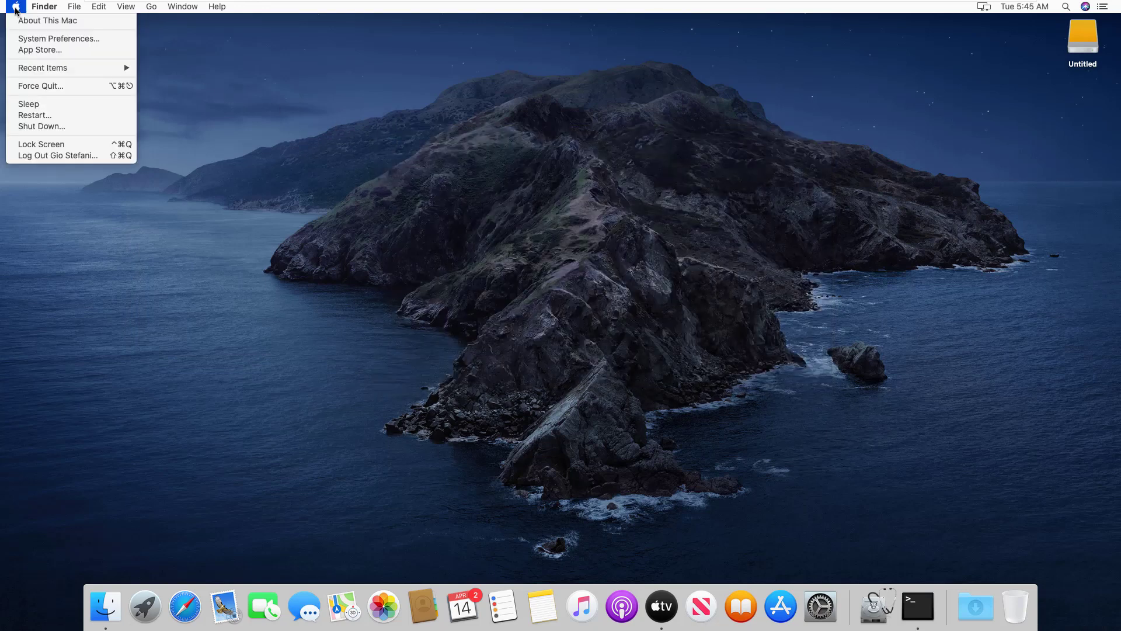
{"action": "left_click", "coordinate": [52, 119]}
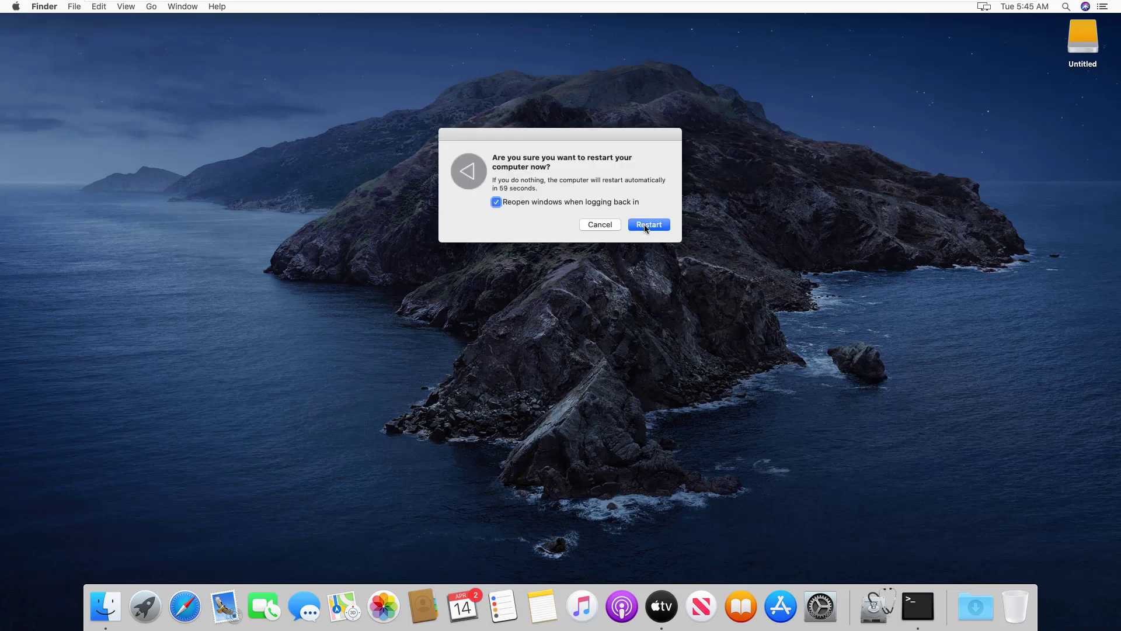
{"action": "left_click", "coordinate": [646, 225]}
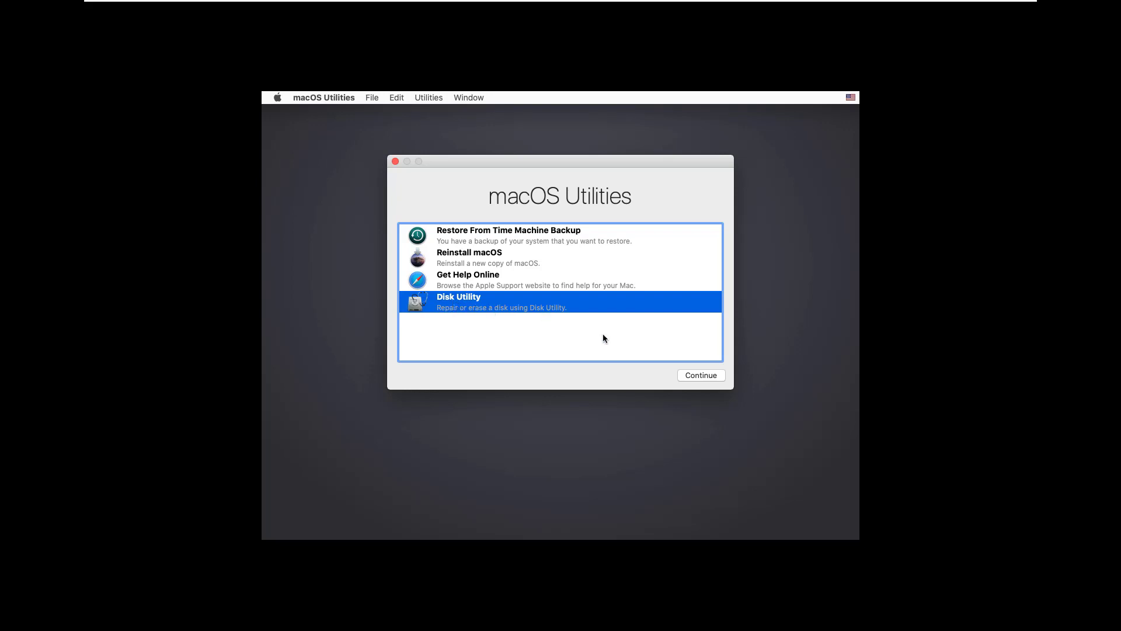
- Open Disk Utility from macOS Utilities and restore the external Untitled volume from the internal macOS Catalina volume, showing the details
{"action": "left_click", "coordinate": [701, 376]}
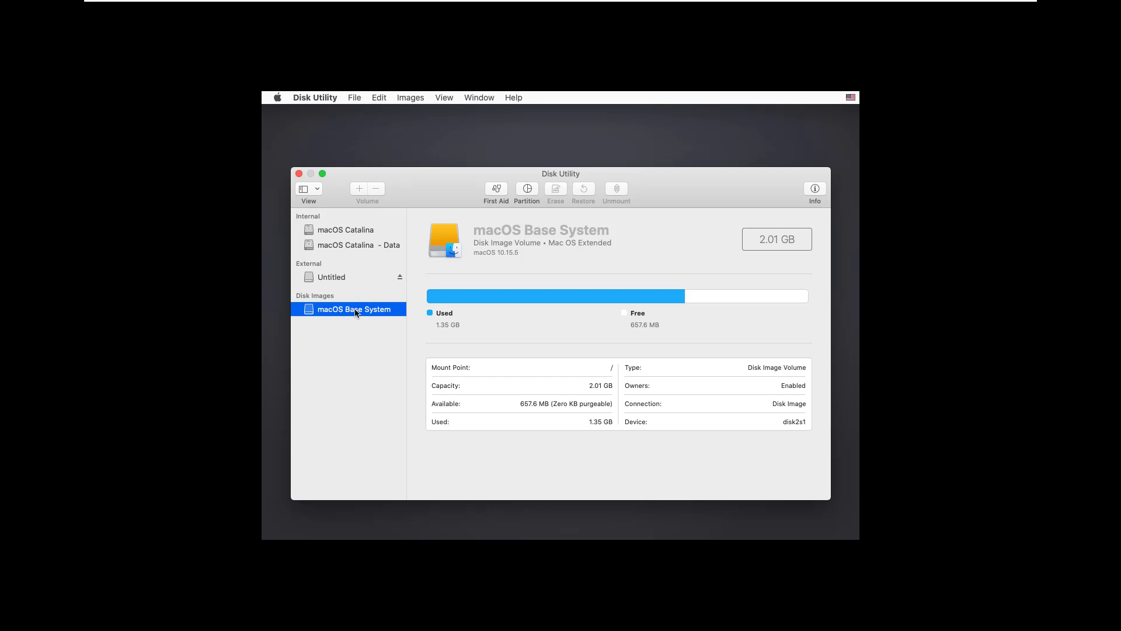
{"action": "mouse_move", "coordinate": [365, 299]}
{"action": "left_click", "coordinate": [342, 277]}
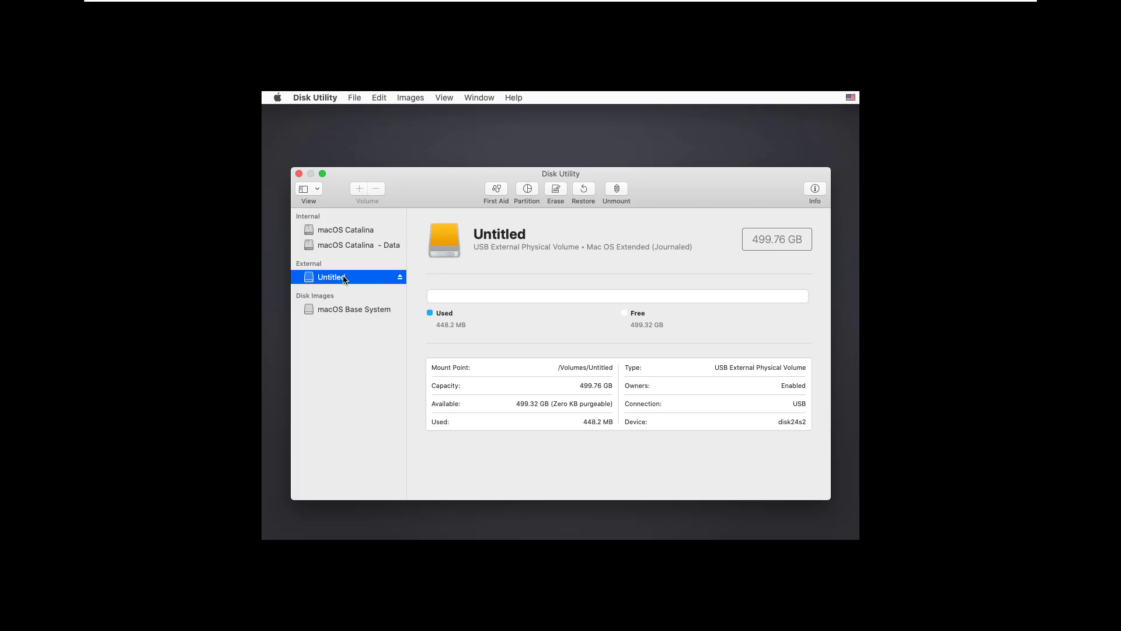
{"action": "left_click", "coordinate": [582, 189]}
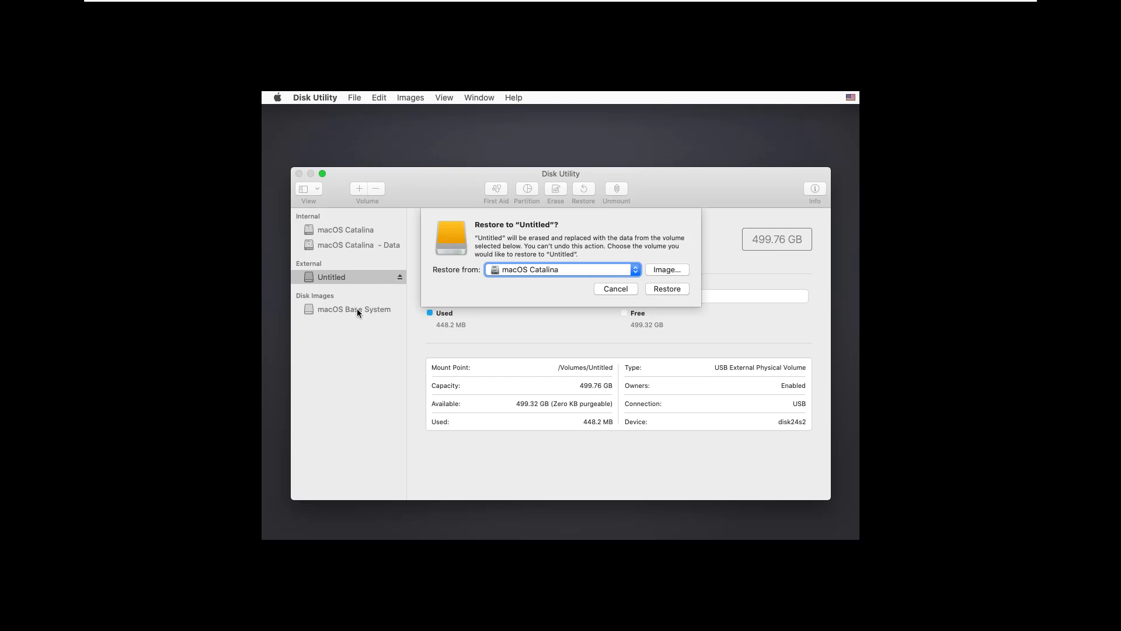
{"action": "left_click", "coordinate": [666, 289]}
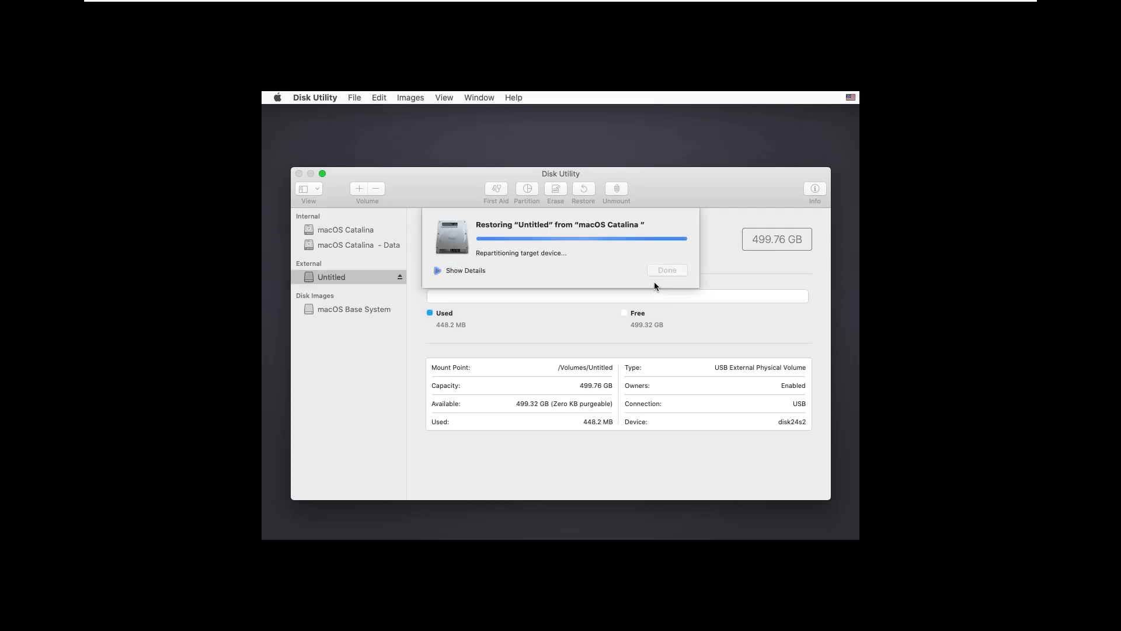
{"action": "left_click", "coordinate": [437, 271]}
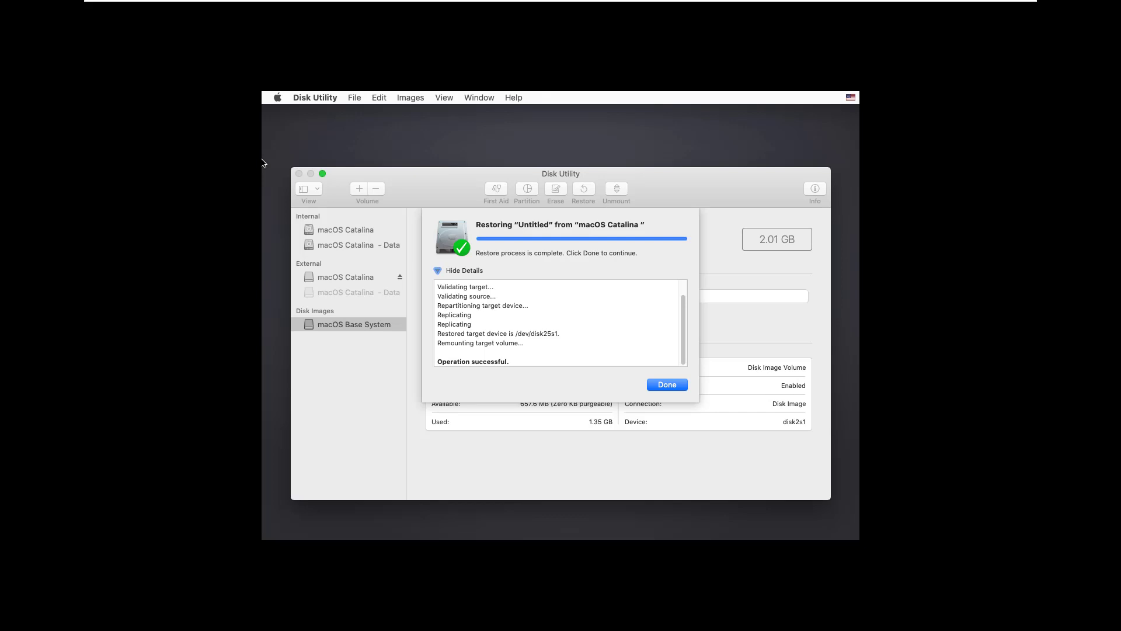
{"action": "left_click", "coordinate": [670, 384]}
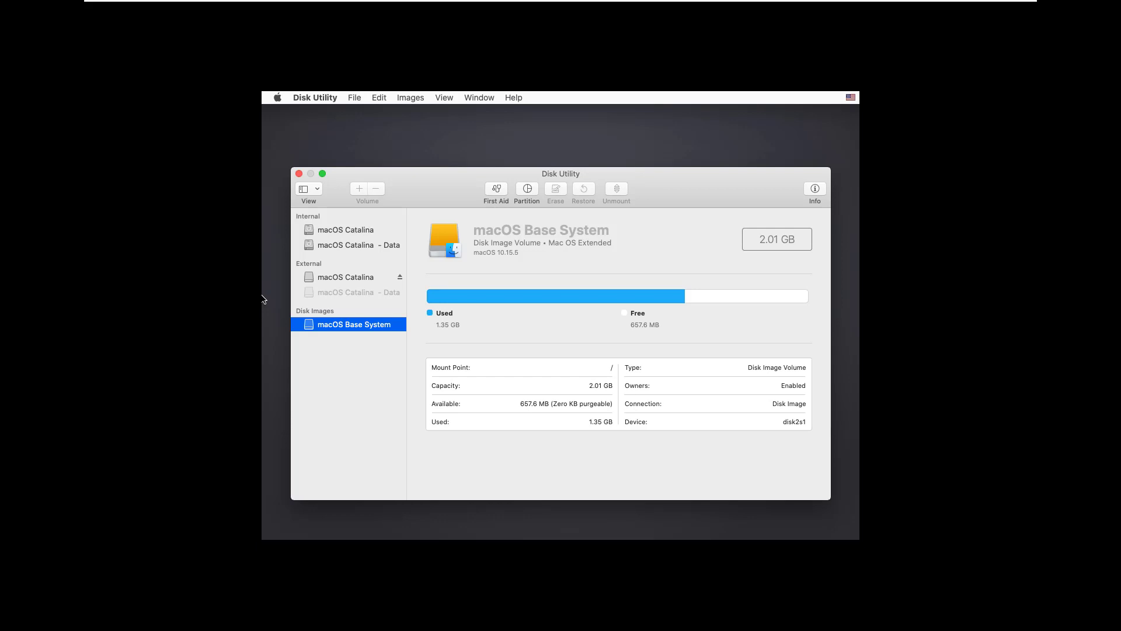
- Mount the external macOS Catalina - Data volume and compare it with the two internal macOS Catalina volumes
{"action": "left_click", "coordinate": [352, 293]}
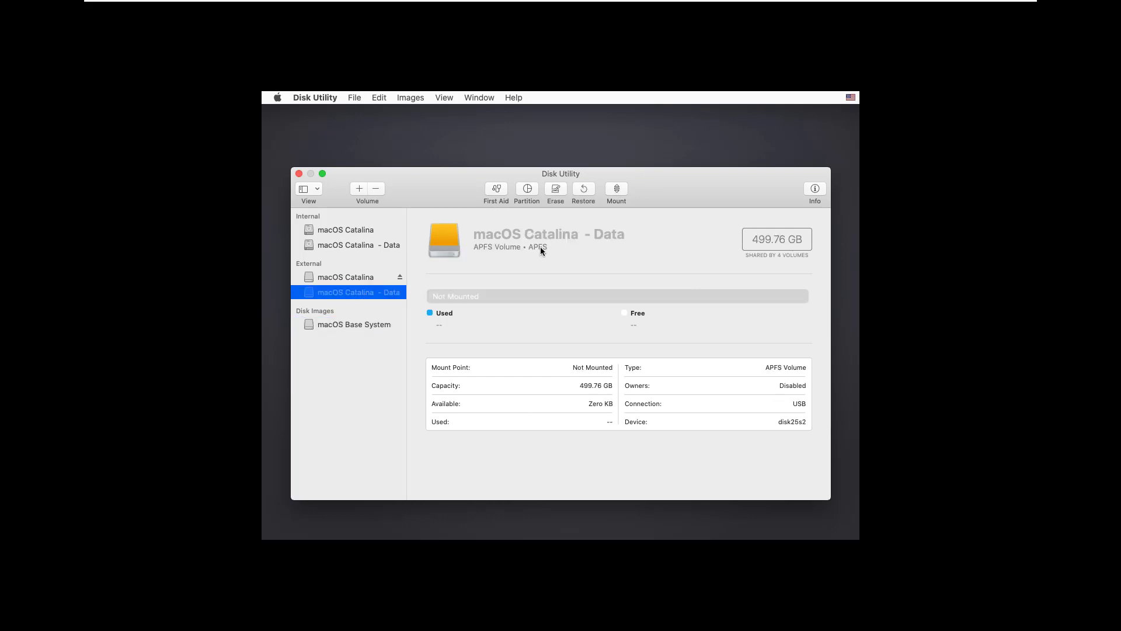
{"action": "left_click", "coordinate": [617, 191]}
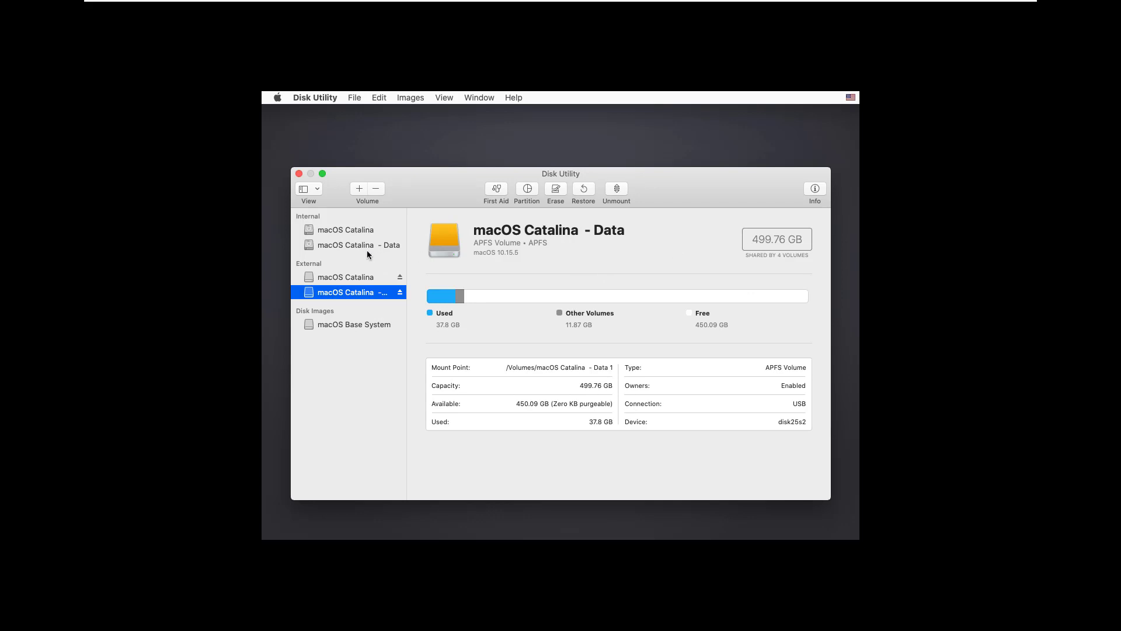
{"action": "left_click", "coordinate": [346, 234]}
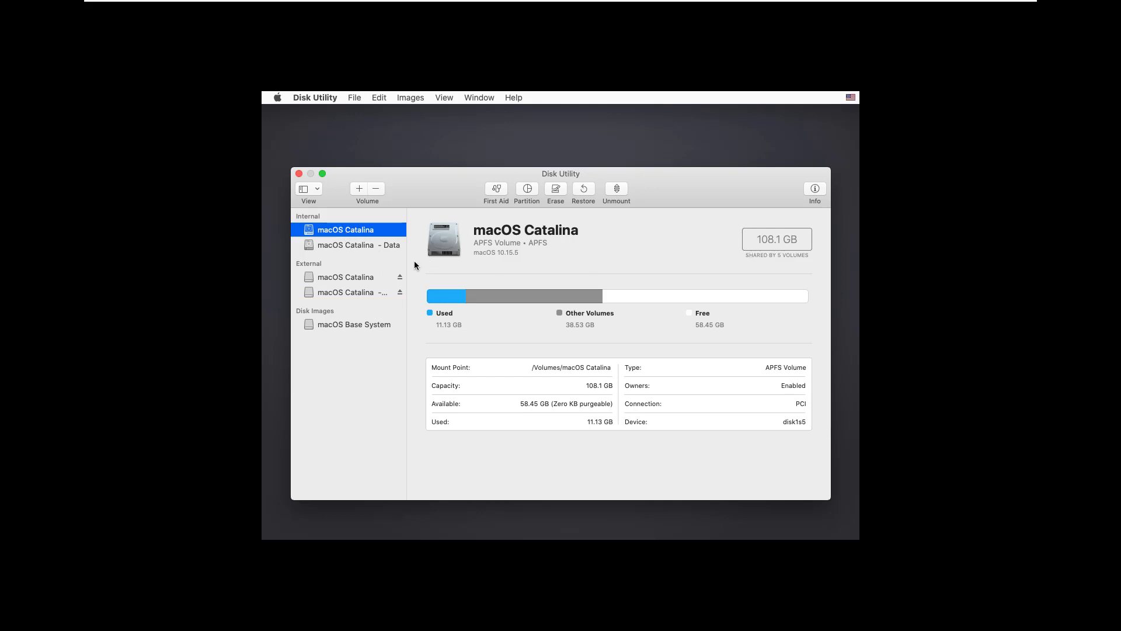
{"action": "left_click", "coordinate": [349, 250]}
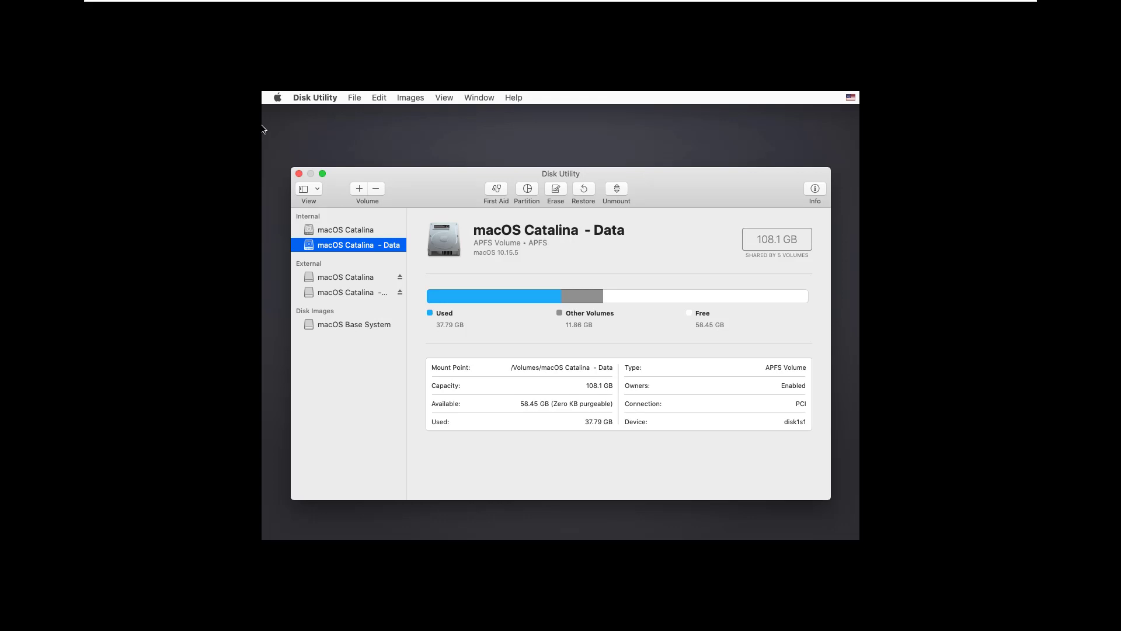
- Open the Startup Disk chooser and select the external macOS Catalina 10.15.5 disk as the startup system
{"action": "left_click", "coordinate": [277, 97]}
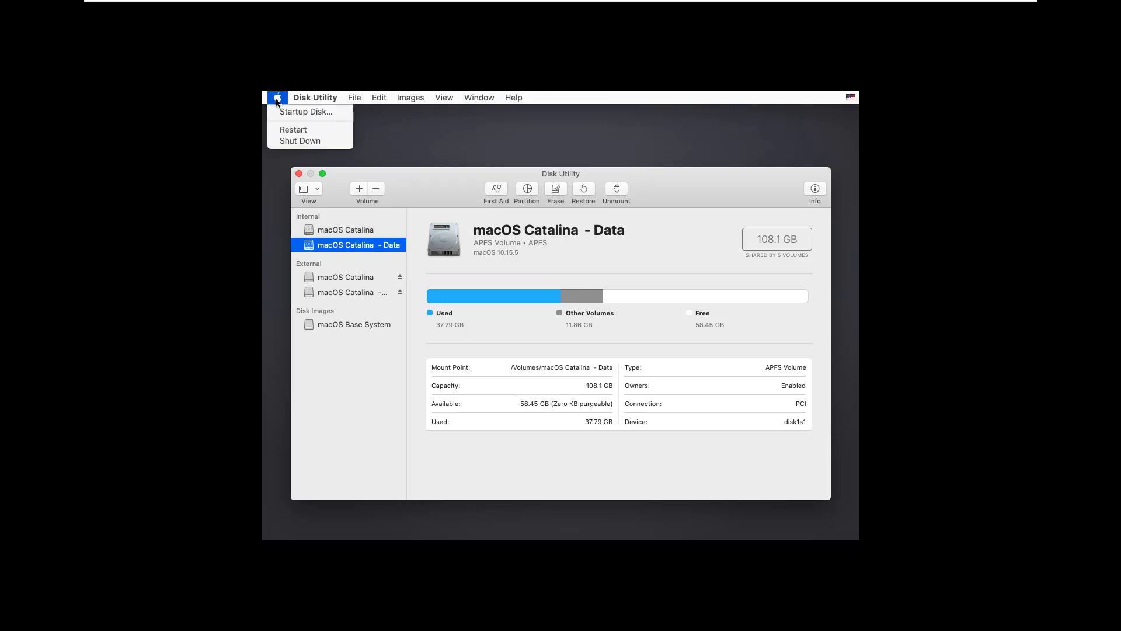
{"action": "left_click", "coordinate": [296, 113]}
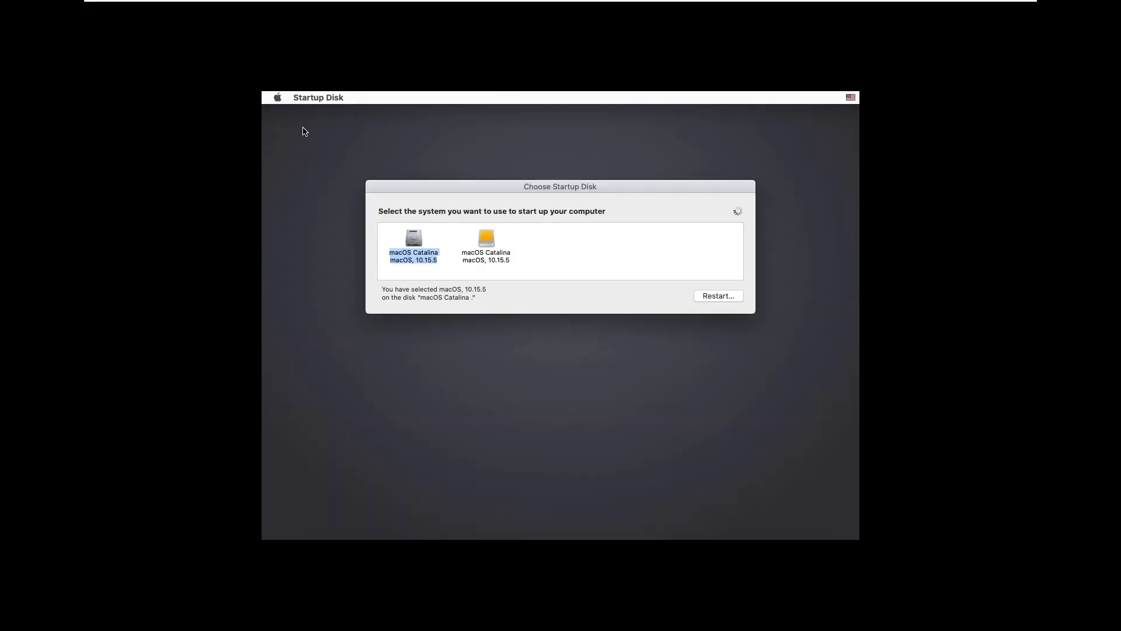
{"action": "left_click", "coordinate": [488, 241]}
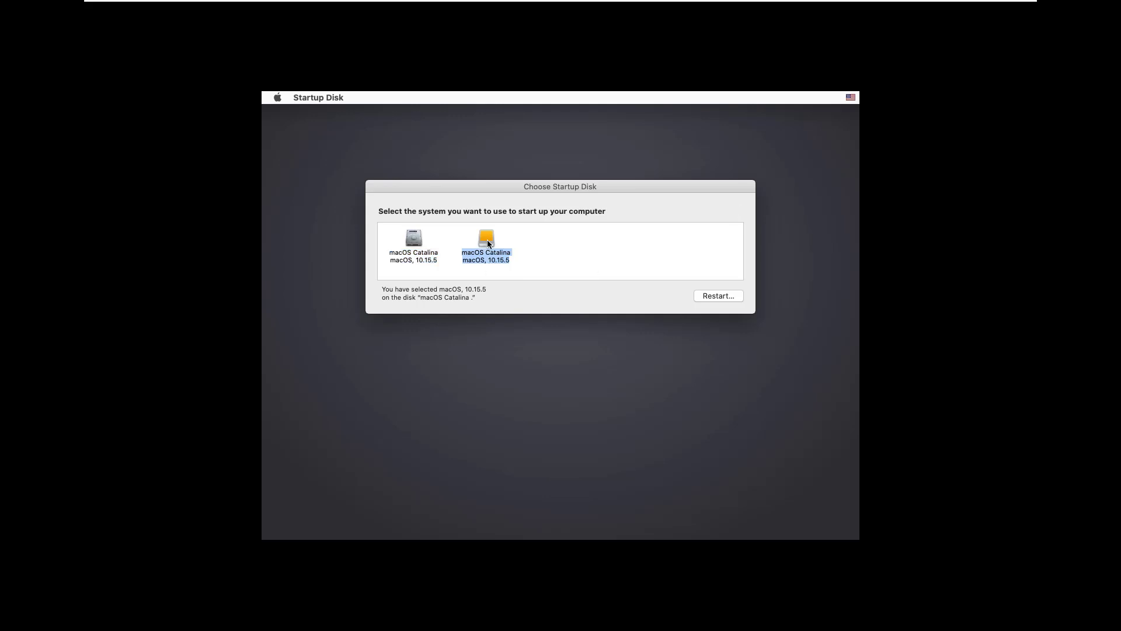
{"action": "left_click", "coordinate": [415, 244]}
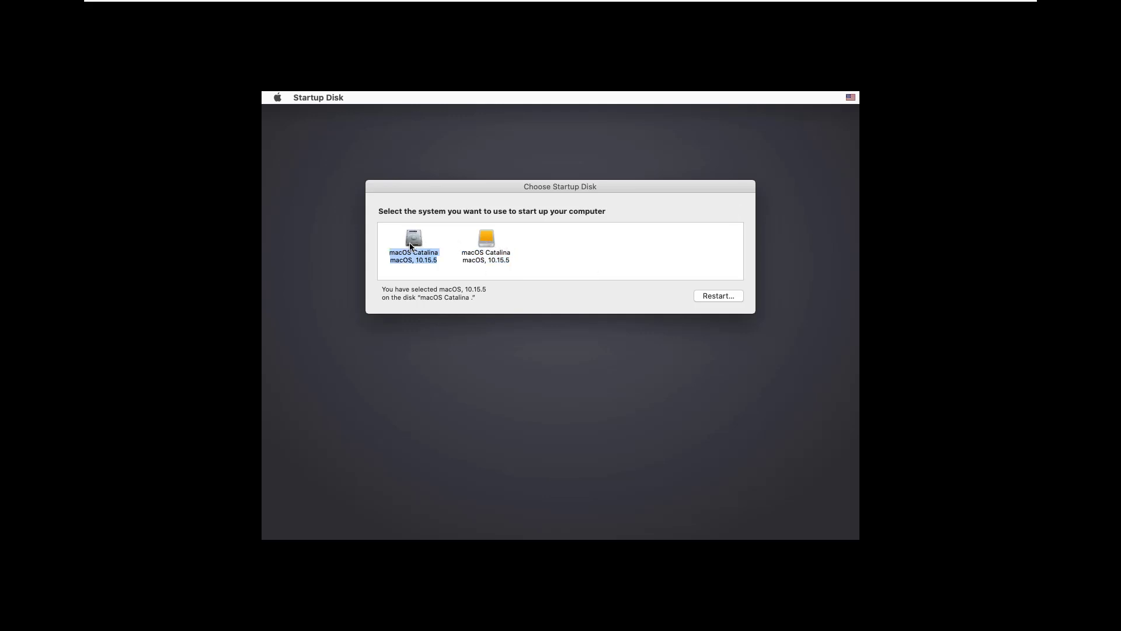
{"action": "left_click", "coordinate": [487, 254]}
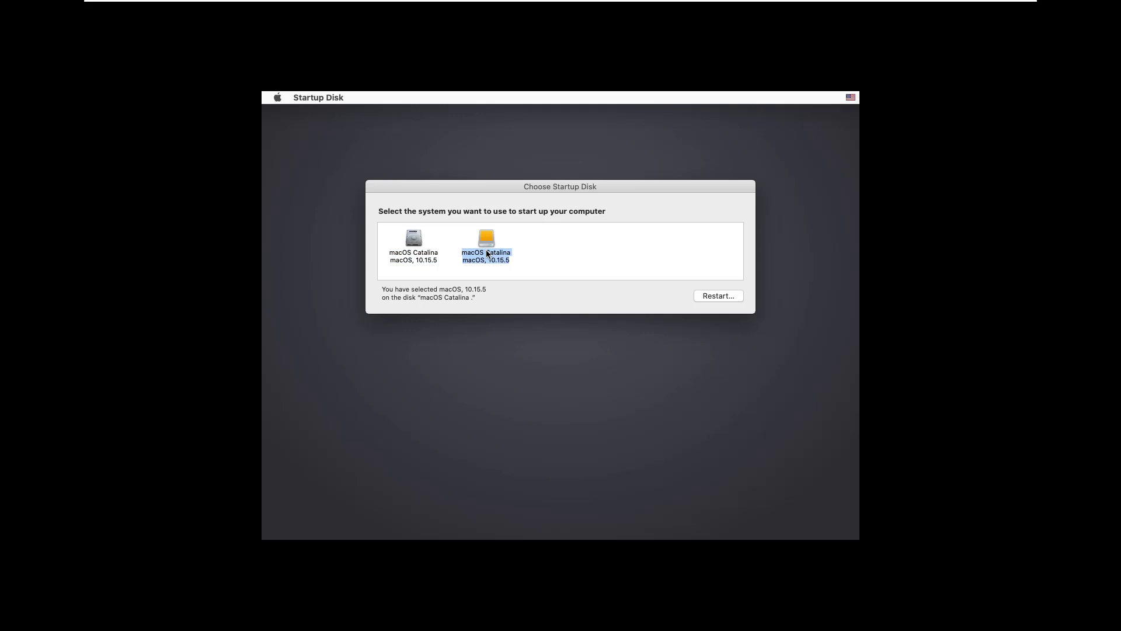